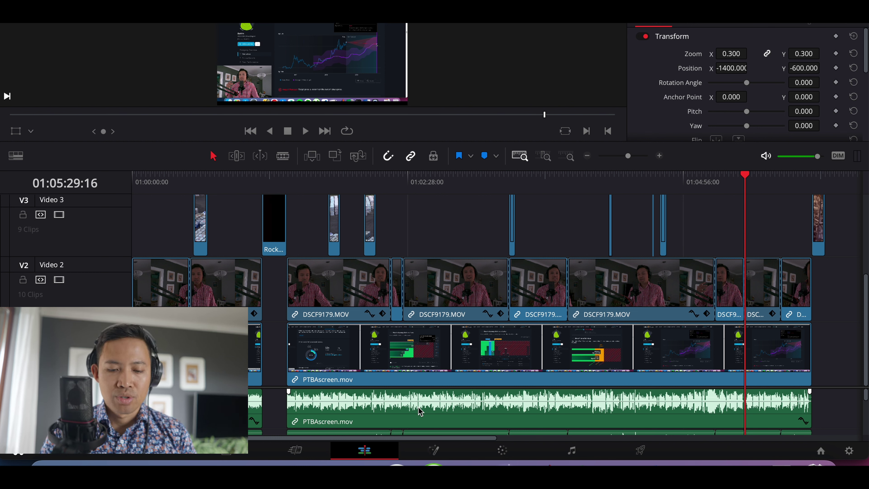
Preview PTBAscreen.mov around 01:02:32, then select its audio on Audio 1 in the Fairlight page
click(402, 409)
click(415, 182)
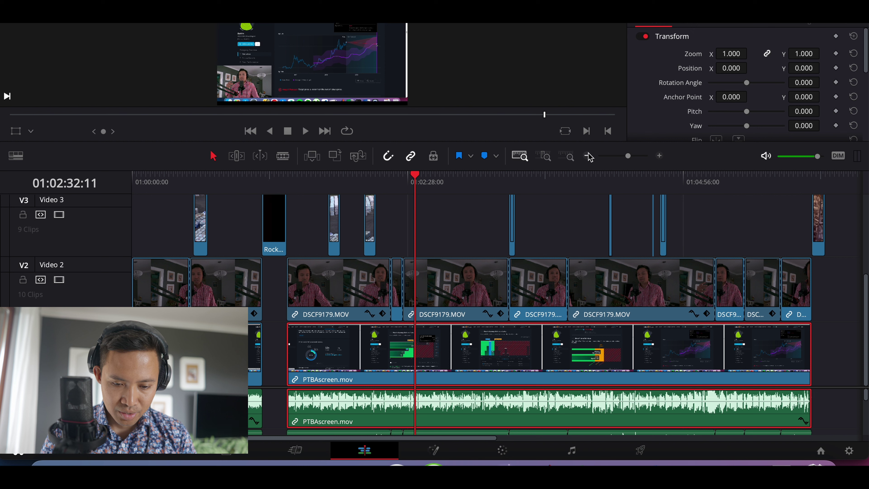
click(305, 131)
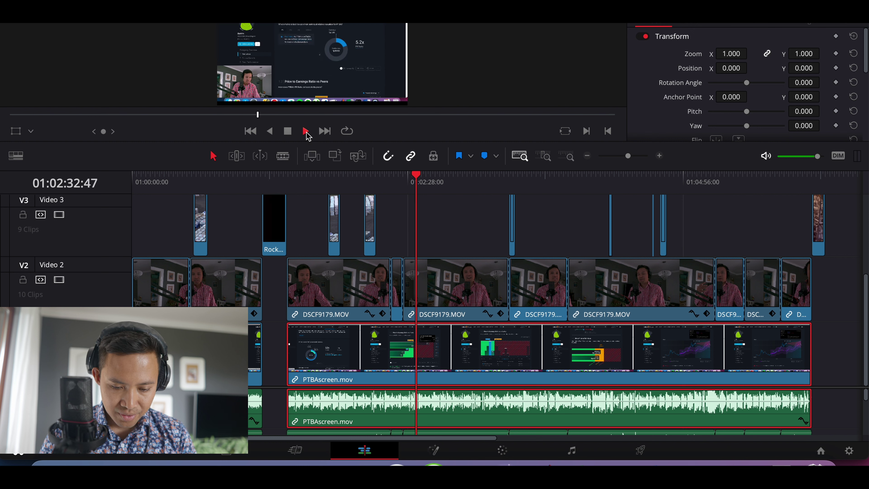
click(287, 131)
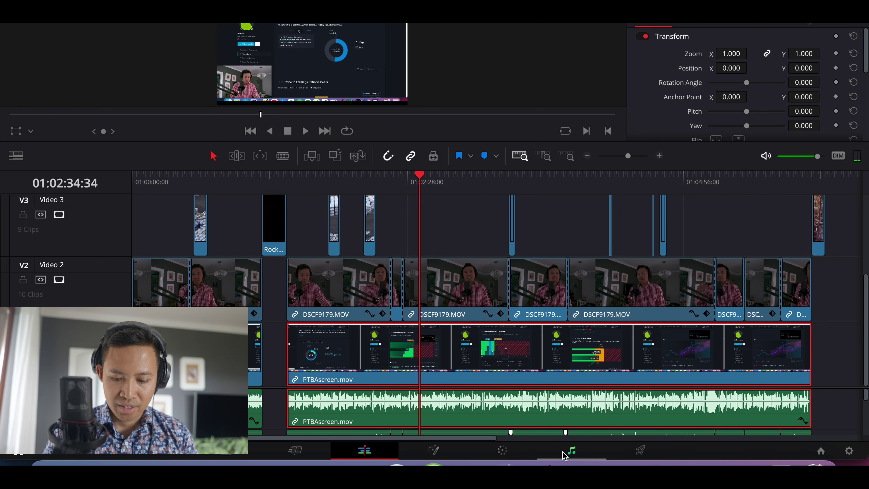
click(571, 451)
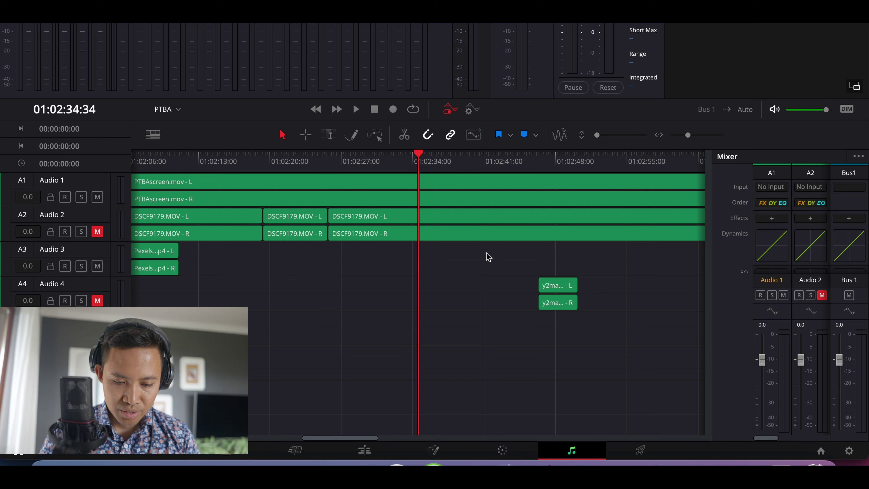
click(466, 193)
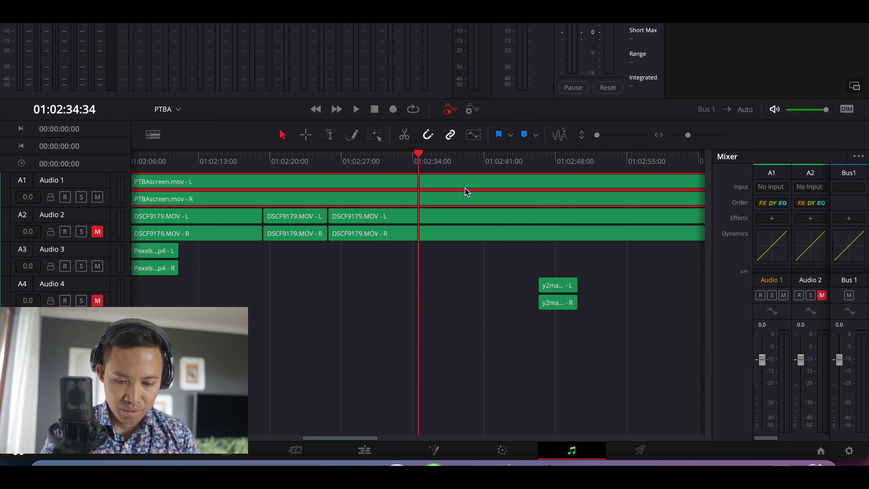
In Clip Attributes, route PTBAscreen's Left channel to Embedded Channel 1, keeping Right on Embedded Channel 6
right_click(453, 188)
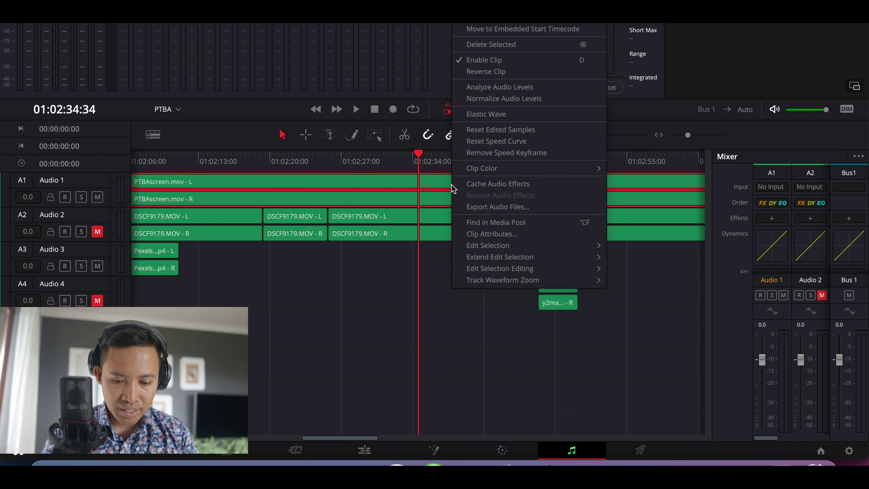
click(492, 234)
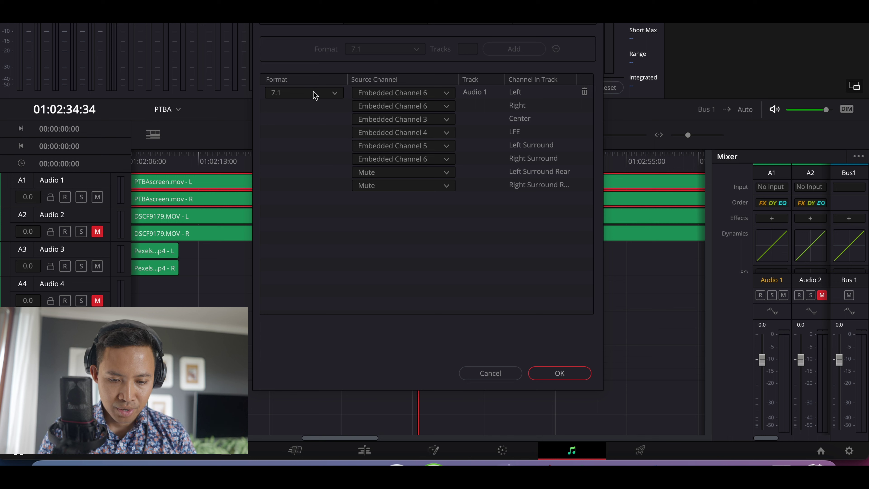
click(387, 96)
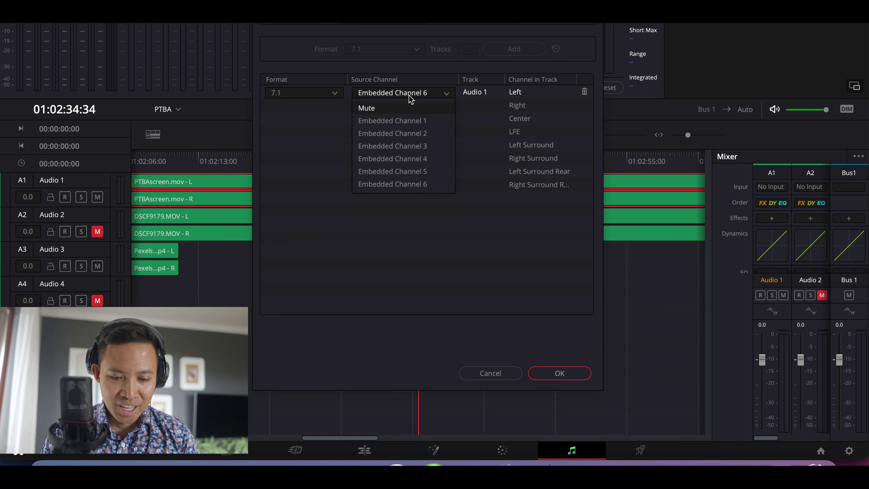
click(407, 121)
click(407, 108)
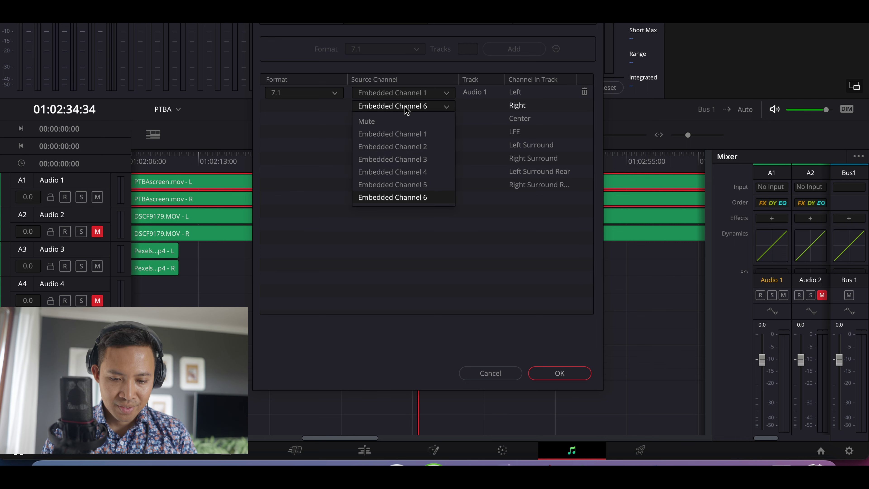
click(393, 146)
click(552, 373)
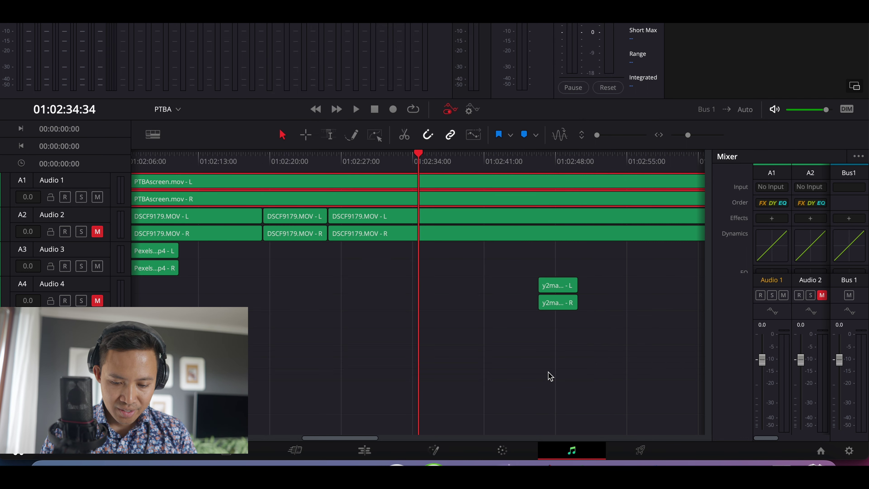
Play PTBAscreen, route its Right channel to Embedded Channel 1 as well, then play it again
click(355, 109)
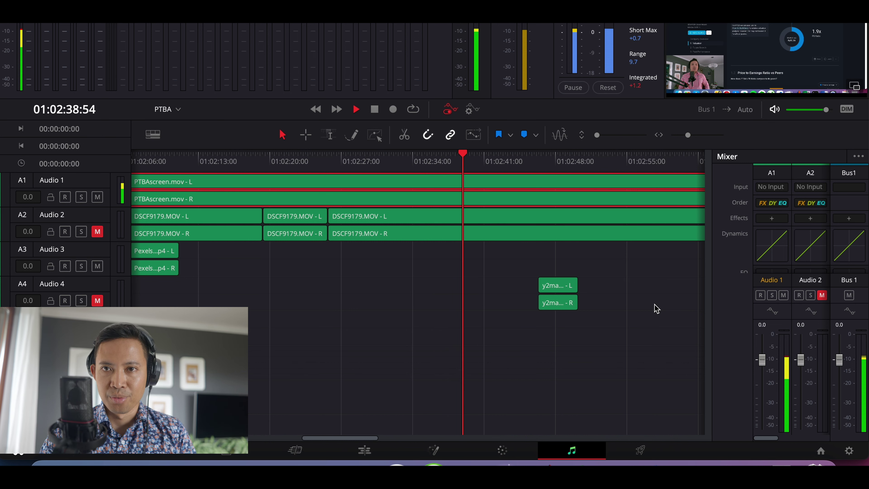
click(380, 112)
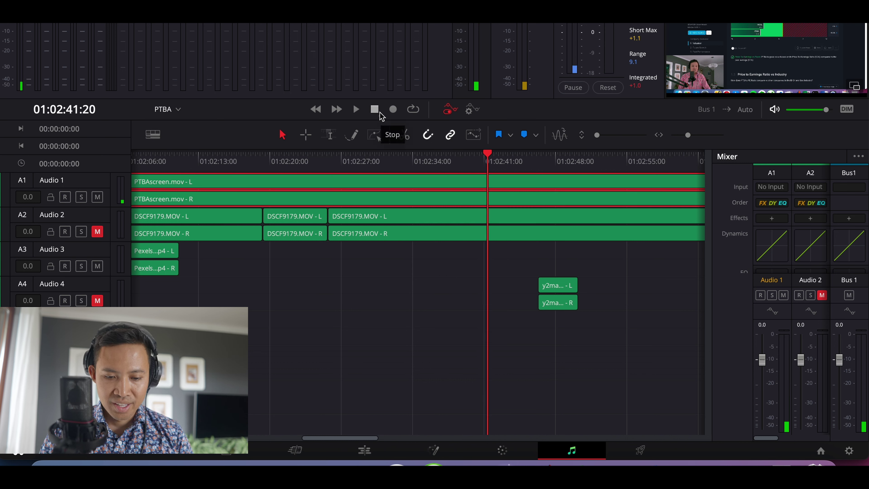
right_click(395, 199)
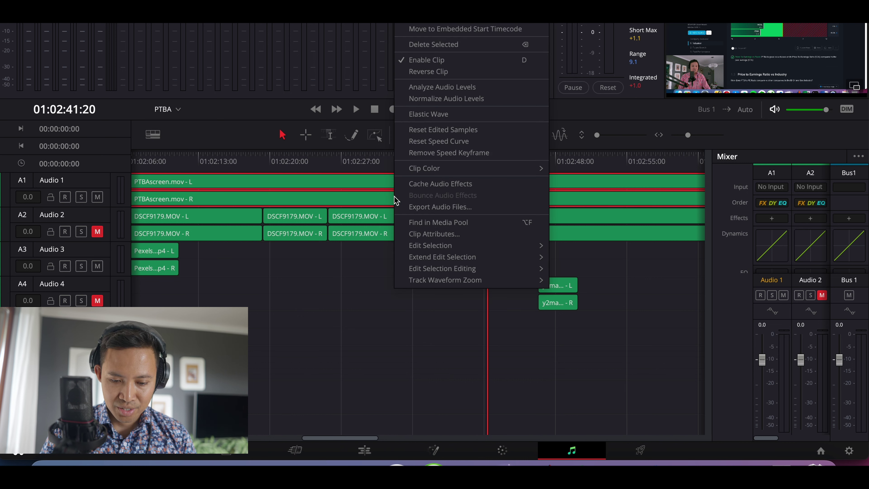
click(457, 234)
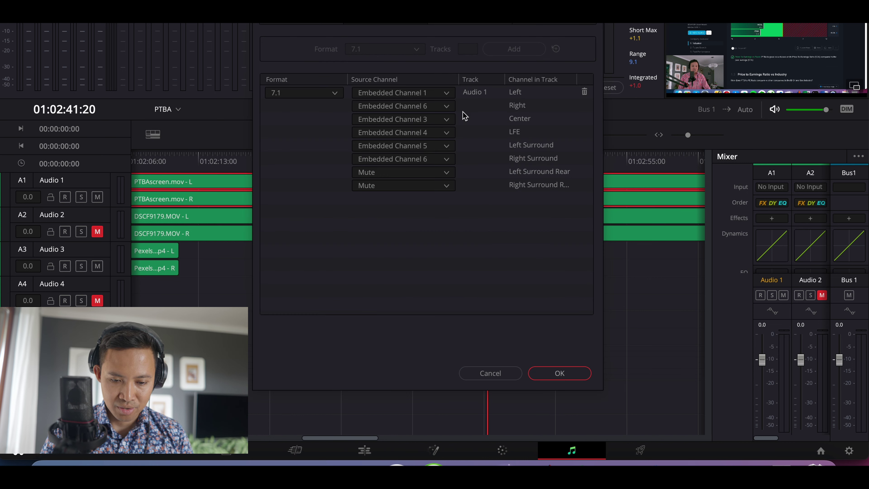
click(445, 107)
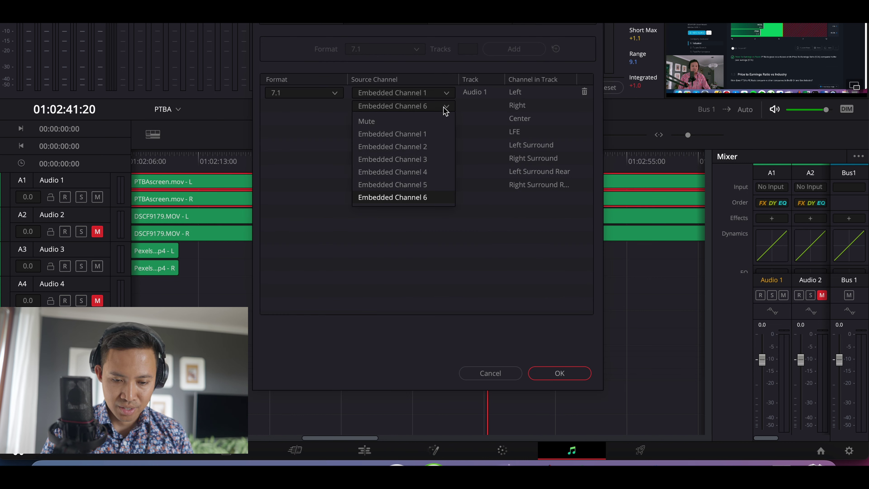
click(436, 137)
click(549, 373)
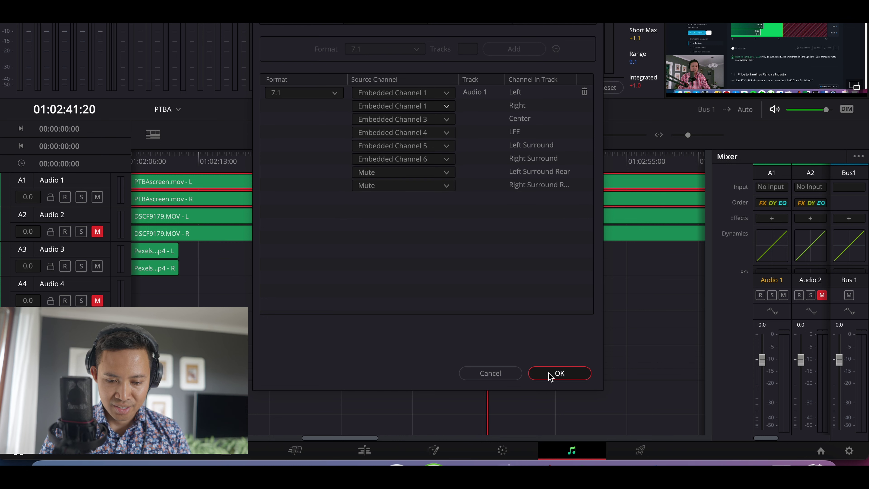
click(356, 110)
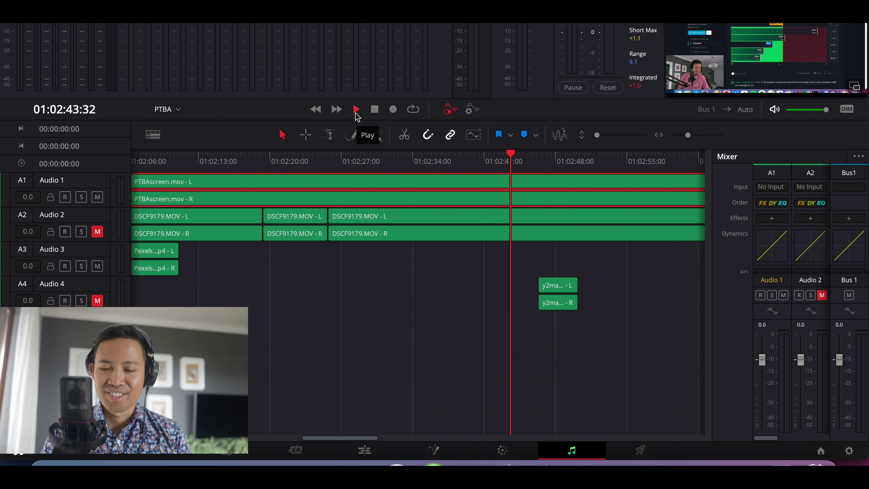
Stop playback and route both PTBAscreen's Left and Right channels to Embedded Channel 6
click(374, 115)
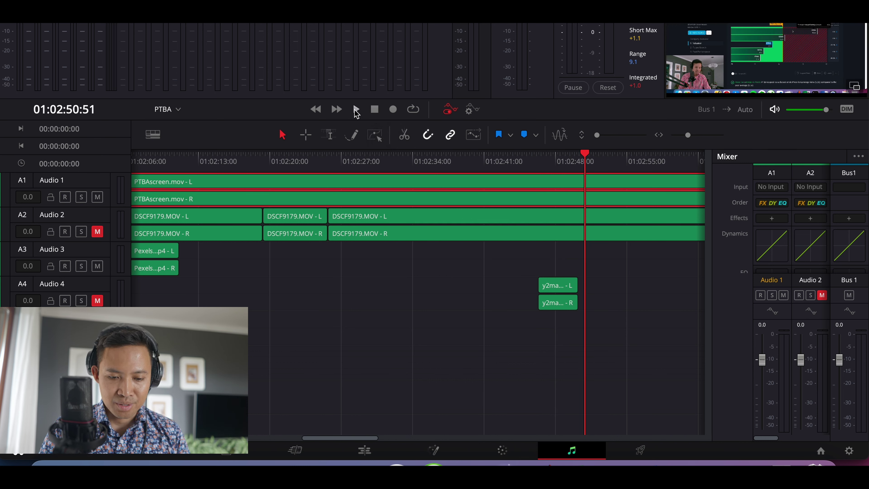
right_click(364, 190)
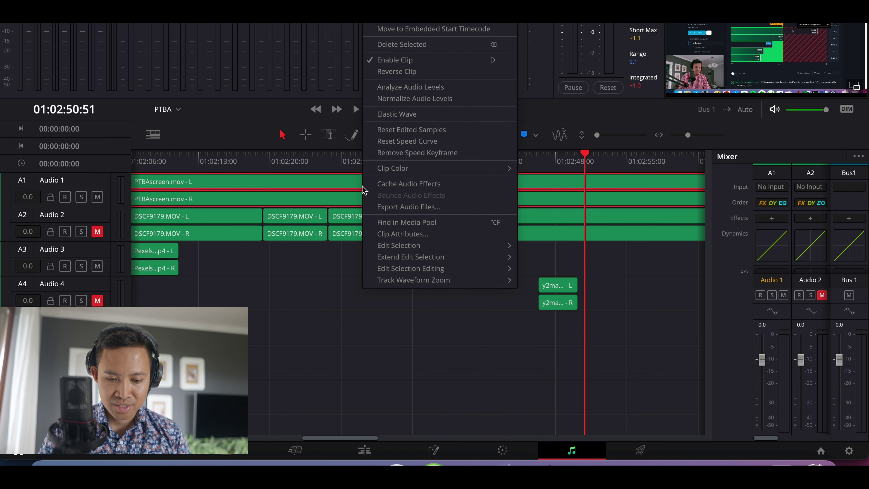
click(403, 236)
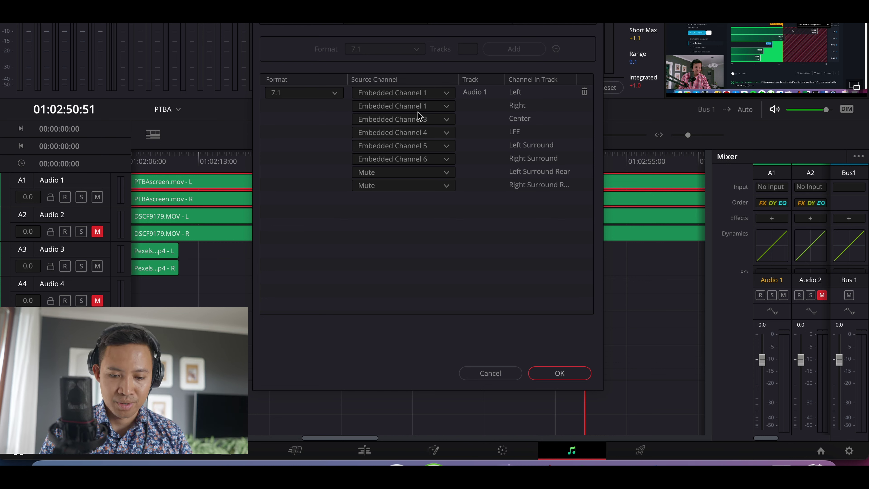
click(428, 95)
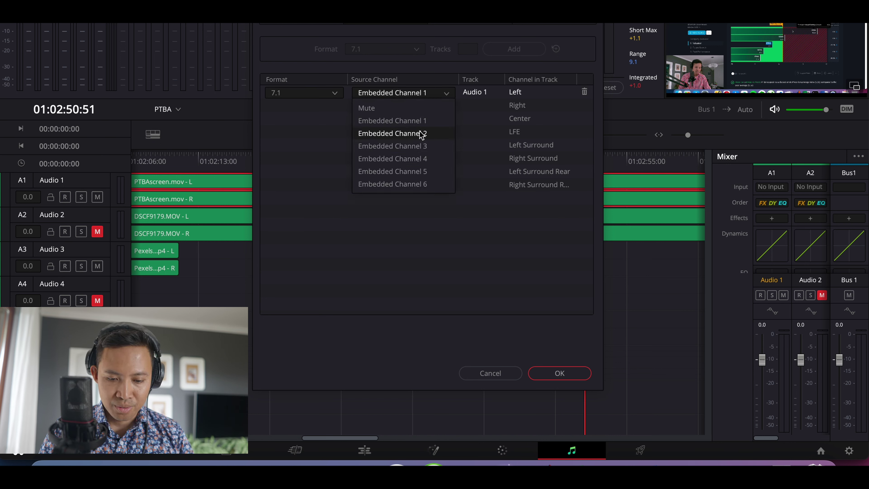
click(414, 185)
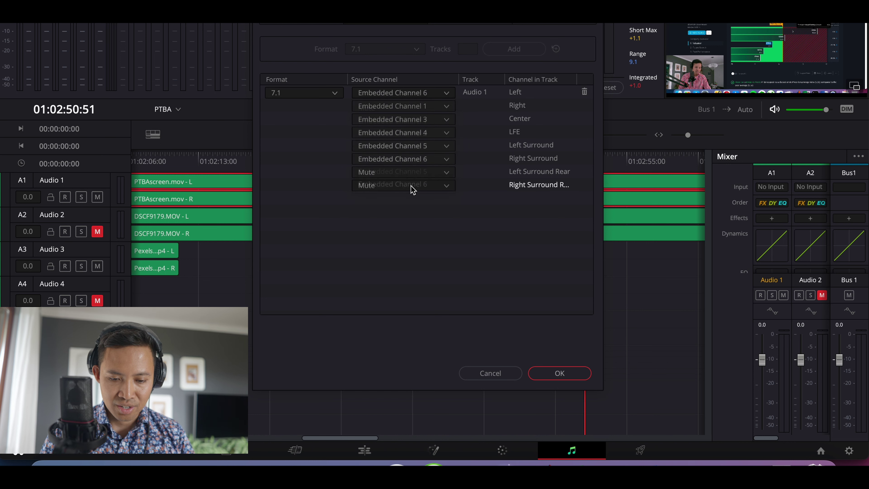
click(427, 107)
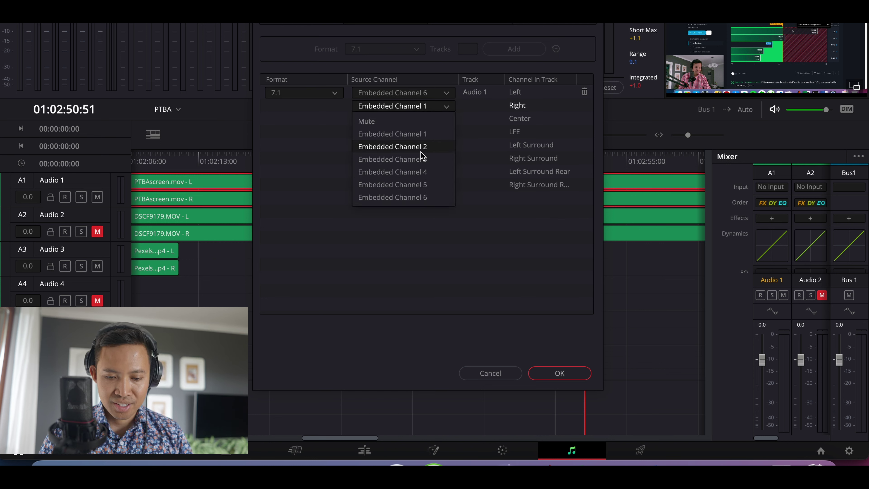
click(421, 196)
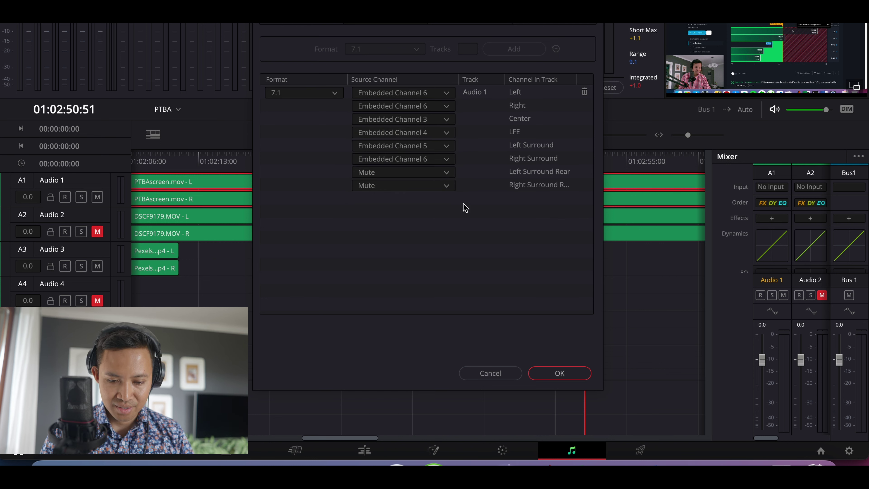
click(553, 374)
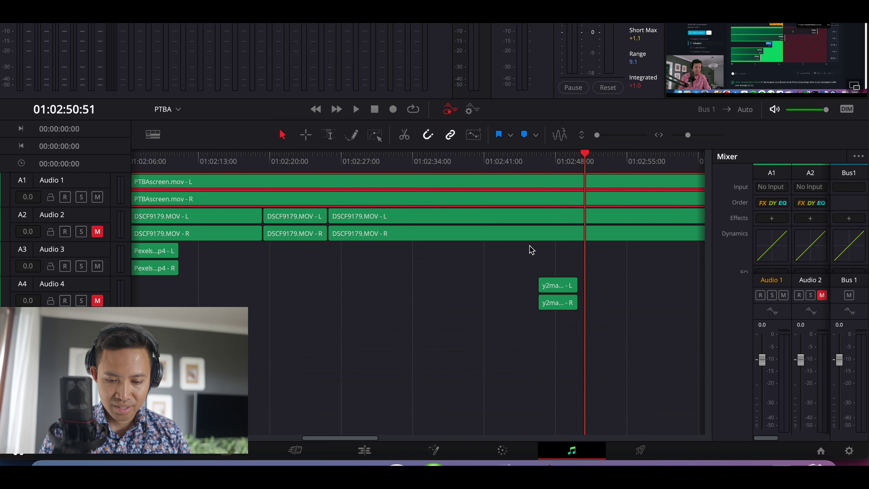
click(356, 111)
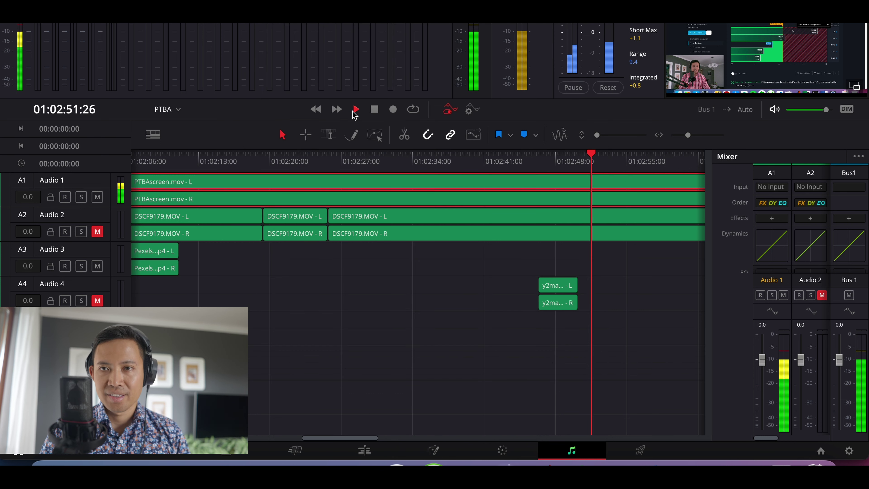